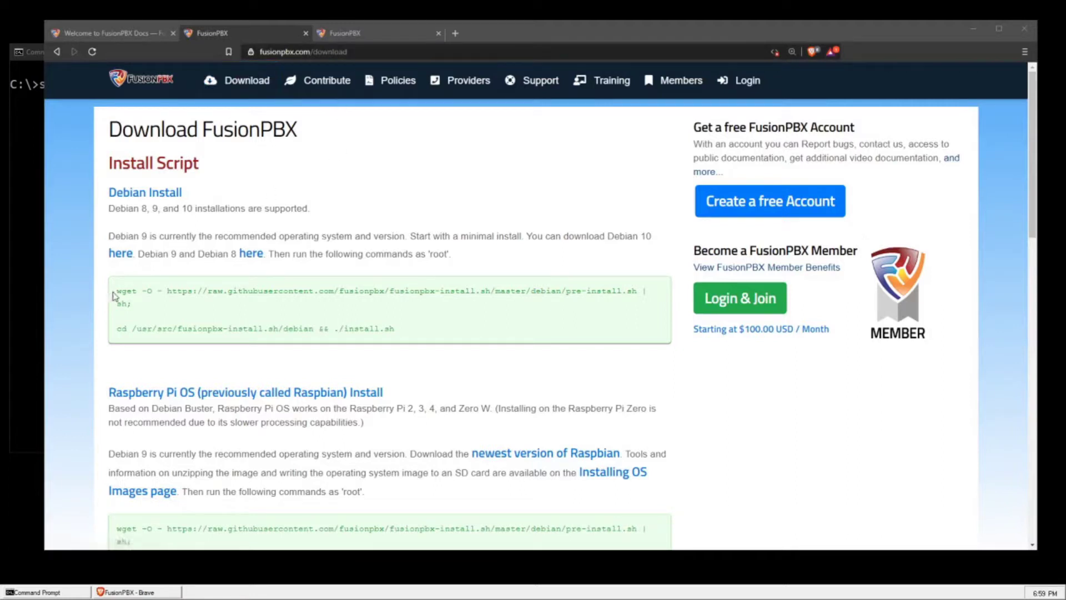
Highlight the first wget line in the Debian Install code block for copying.
drag(116, 290, 135, 308)
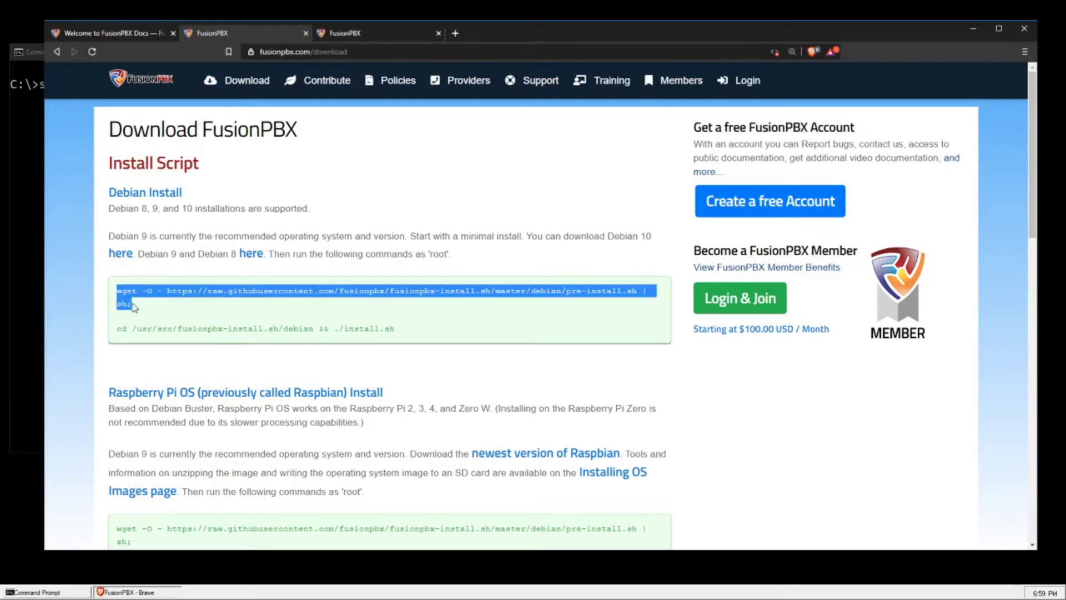
SSH into the server as root, cd to /usr/src, and paste the pre-install wget command.
click(35, 52)
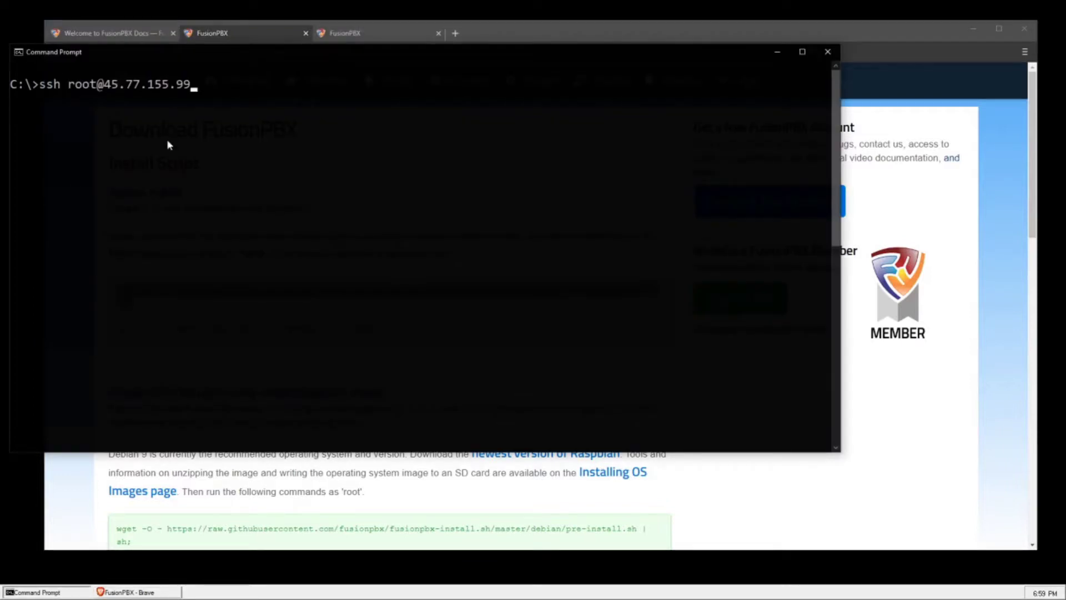
key(Return)
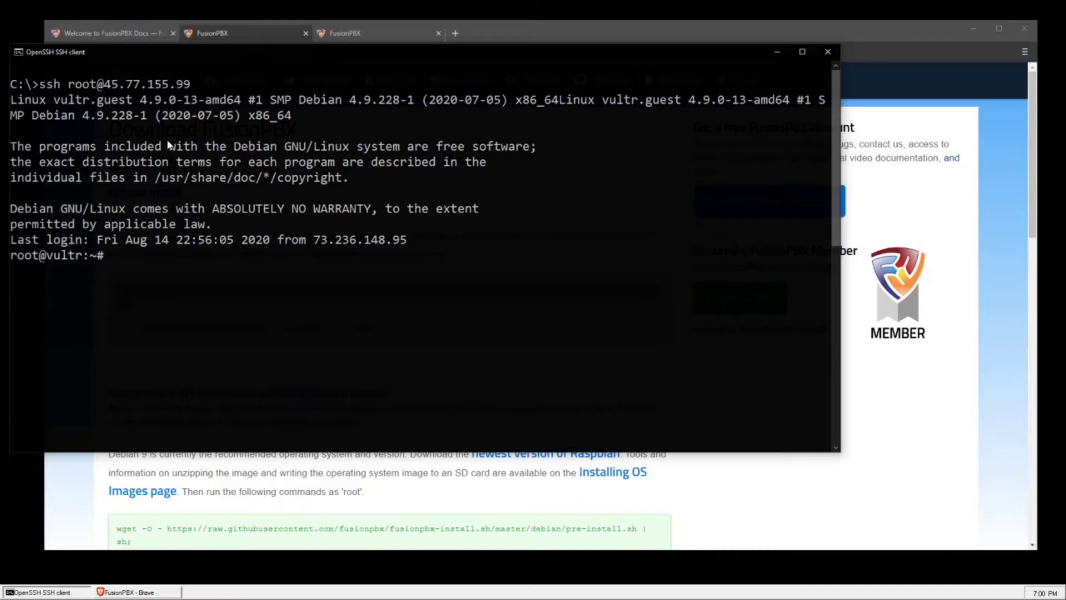
text(cd /)
text(usr/sr)
text(c/)
key(Return)
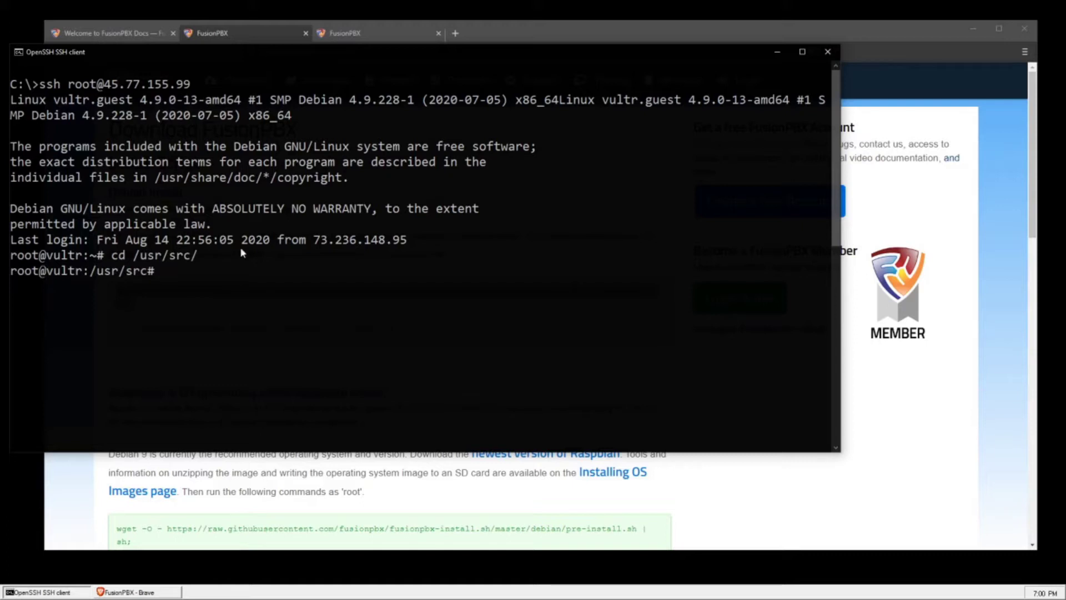
right_click(240, 247)
Run the pre-install script and change into the fusionpbx-install.sh/debian folder.
key(Return)
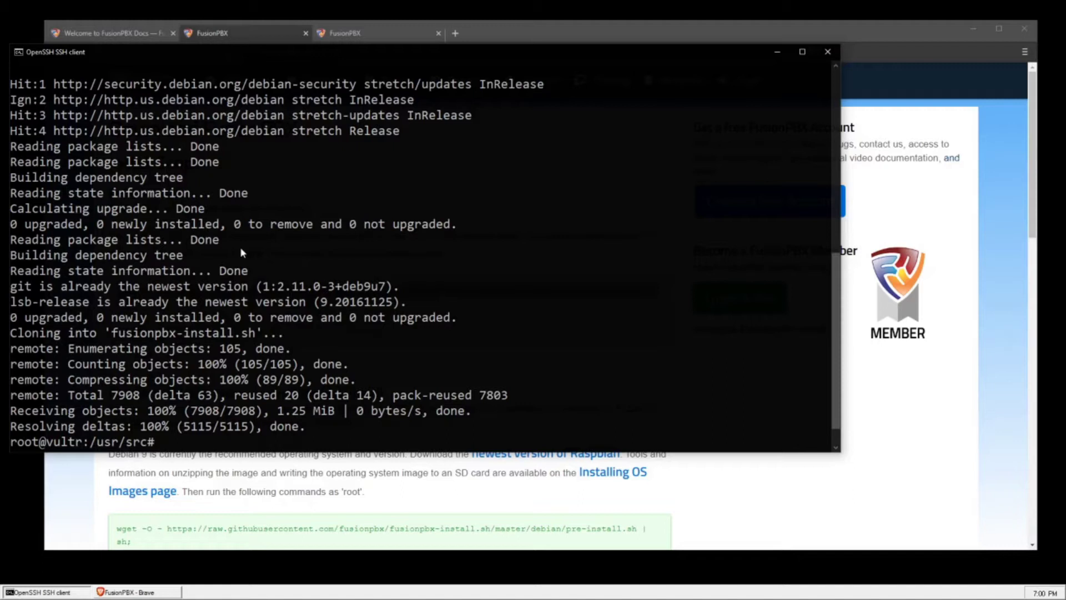
text(cd )
text(f)
key(Tab)
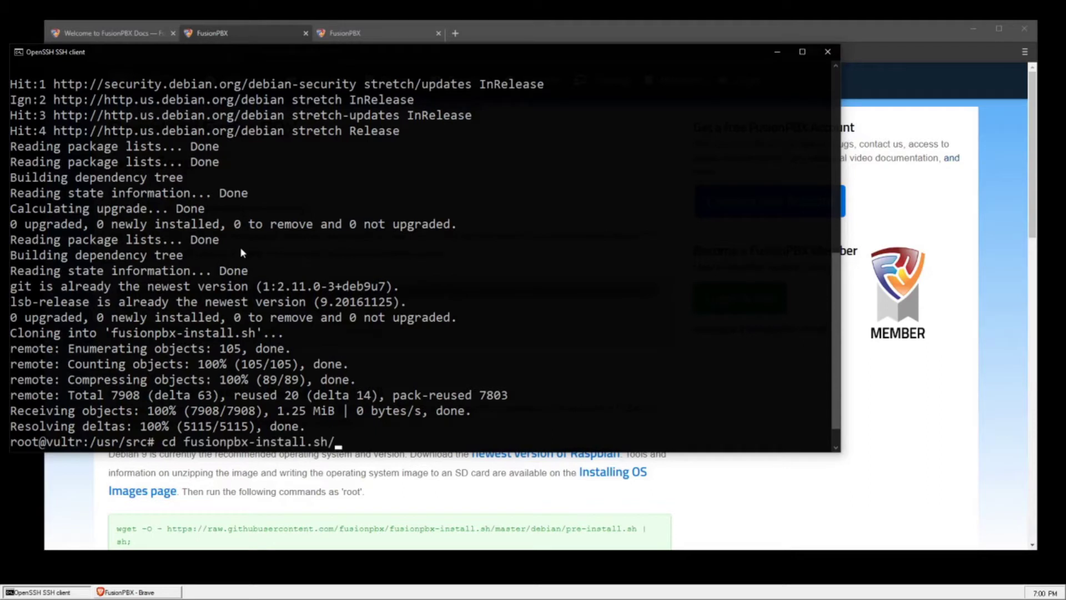
text(de)
key(Tab)
text(re)
key(BackSpace)
key(BackSpace)
key(Return)
text(ls)
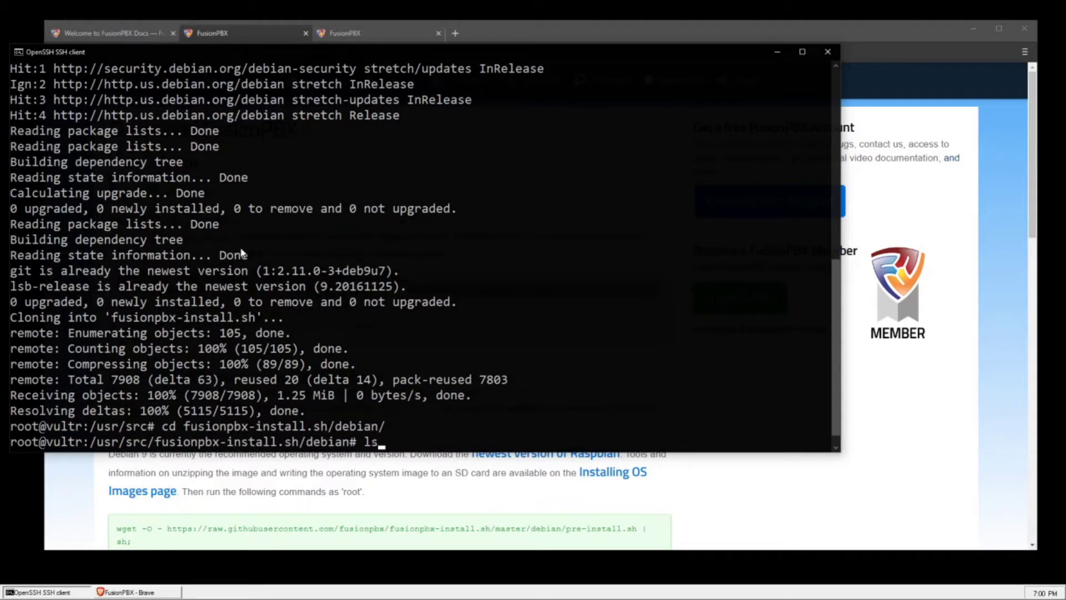
List the debian folder's files and launch ./install.sh.
key(Return)
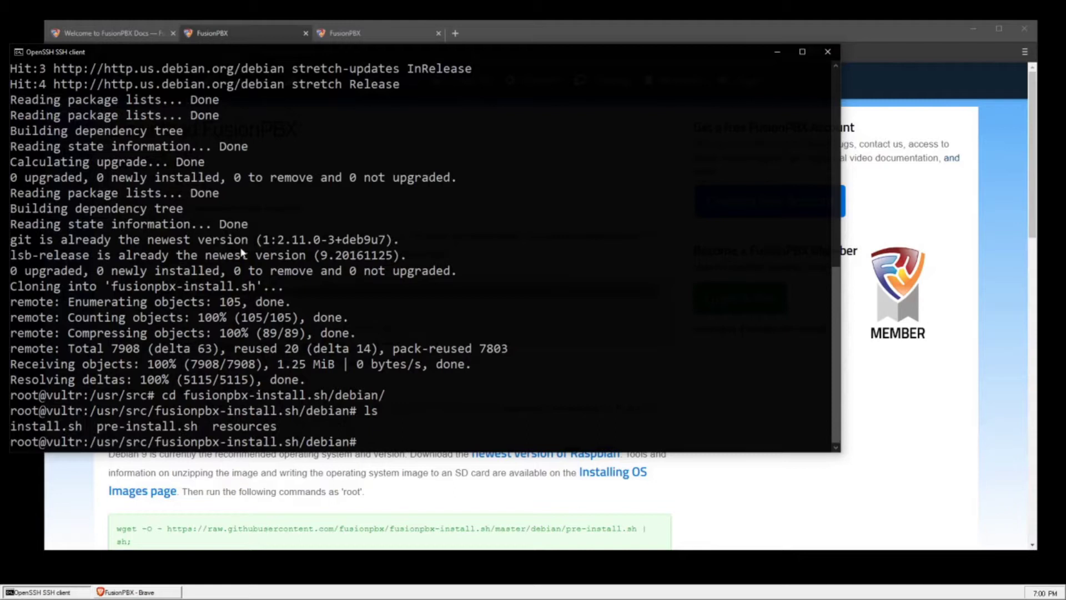
text(./in)
key(Tab)
key(Return)
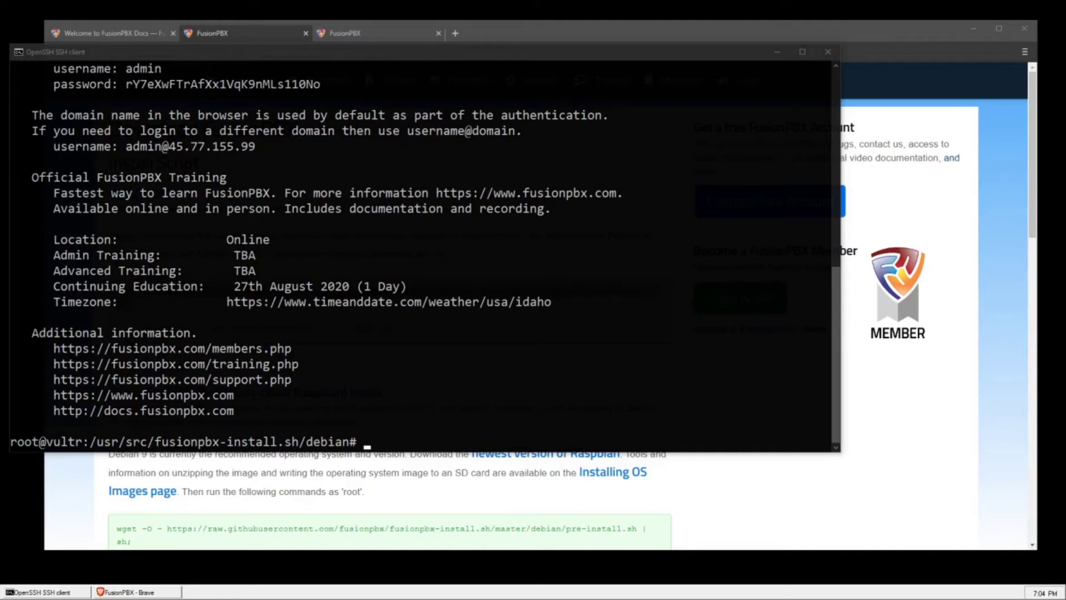
scroll(215, 178, up, 3)
scroll(209, 198, down, 3)
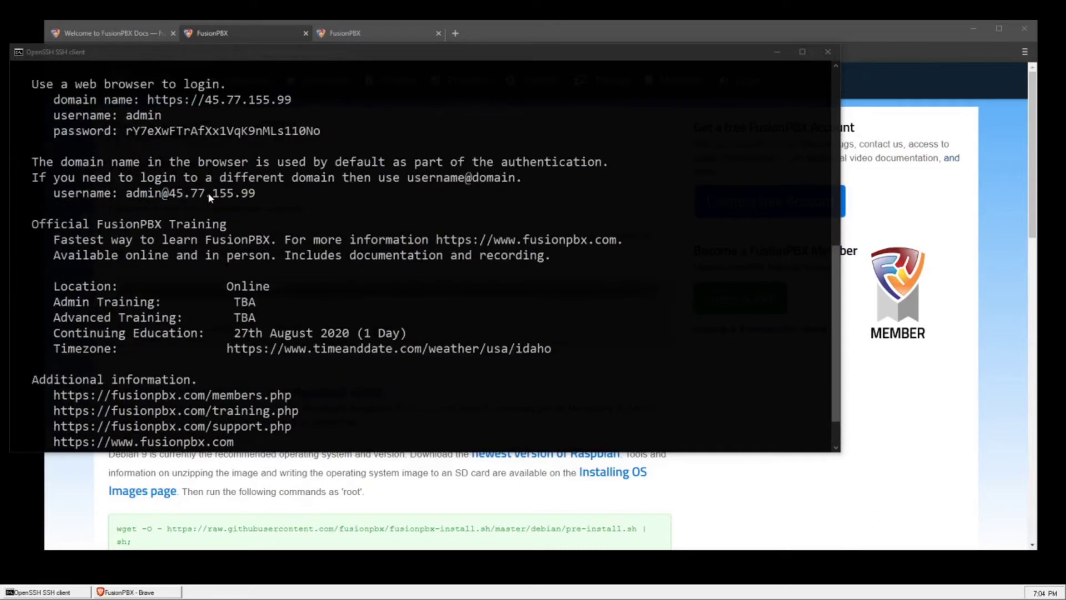
click(154, 105)
mouse_move(148, 99)
mouse_down()
mouse_move(282, 115)
mouse_move(291, 103)
mouse_up()
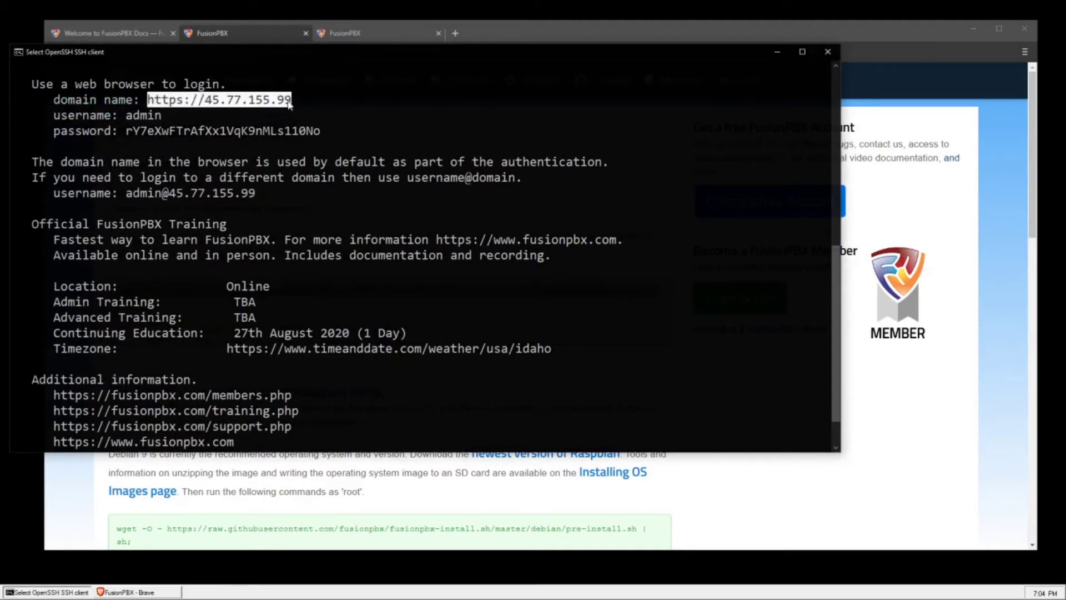
right_click(291, 104)
click(388, 38)
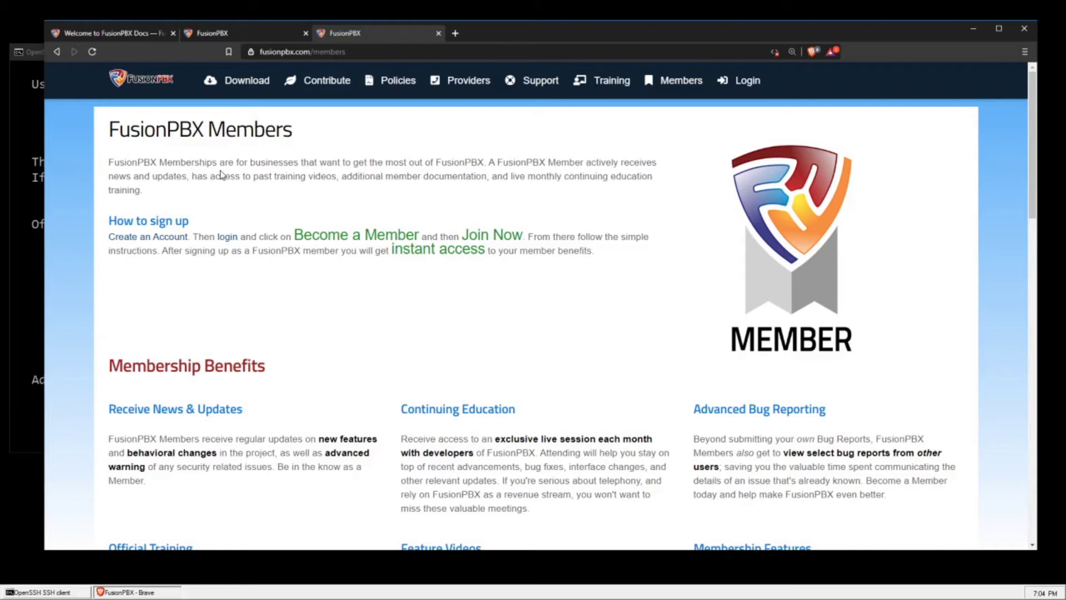
click(378, 52)
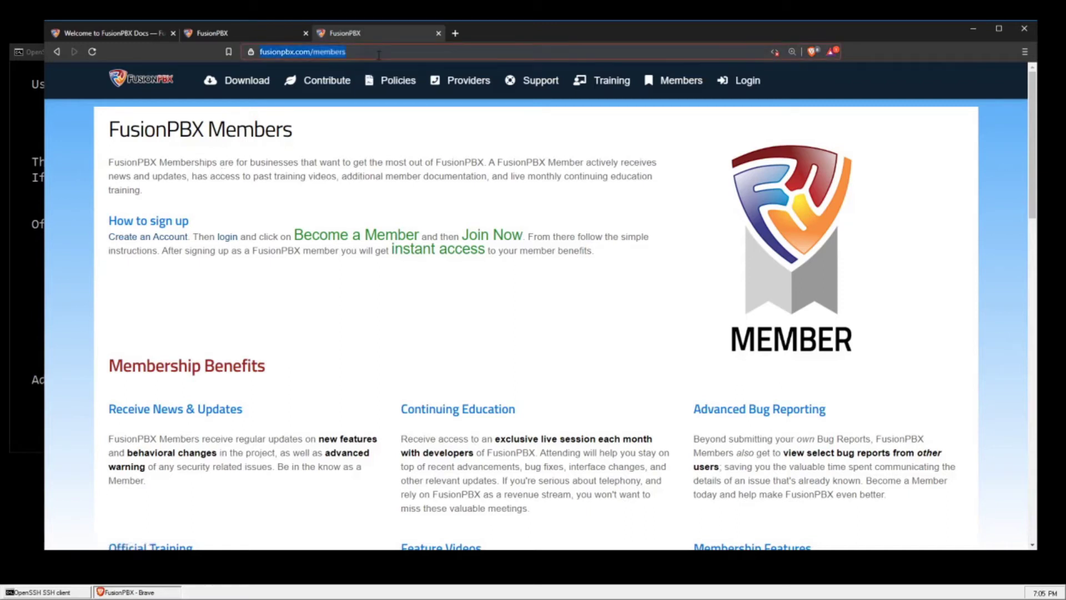
key(ctrl+v)
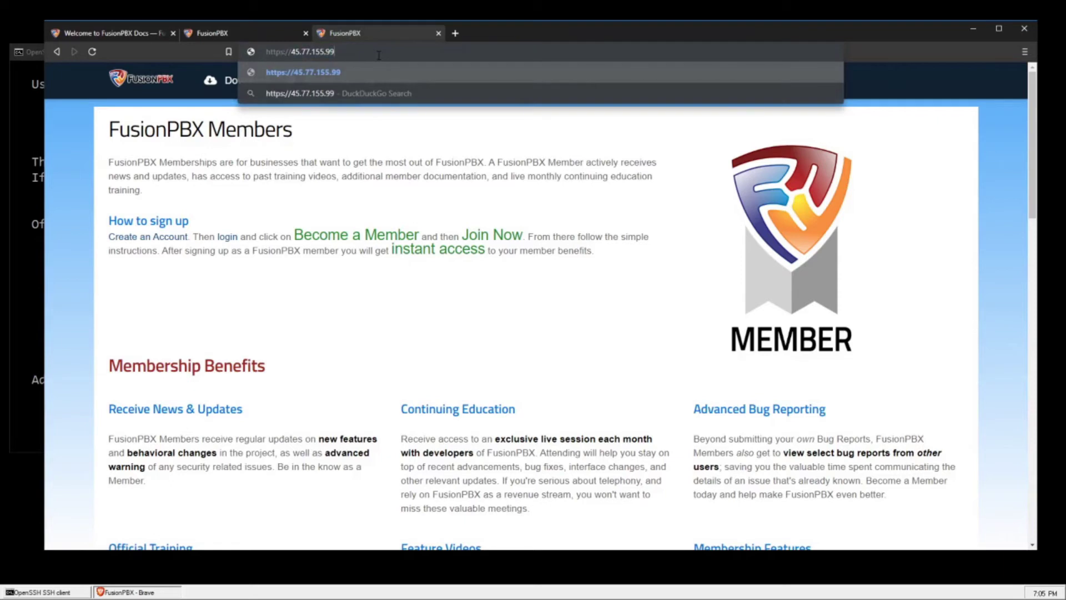
key(Return)
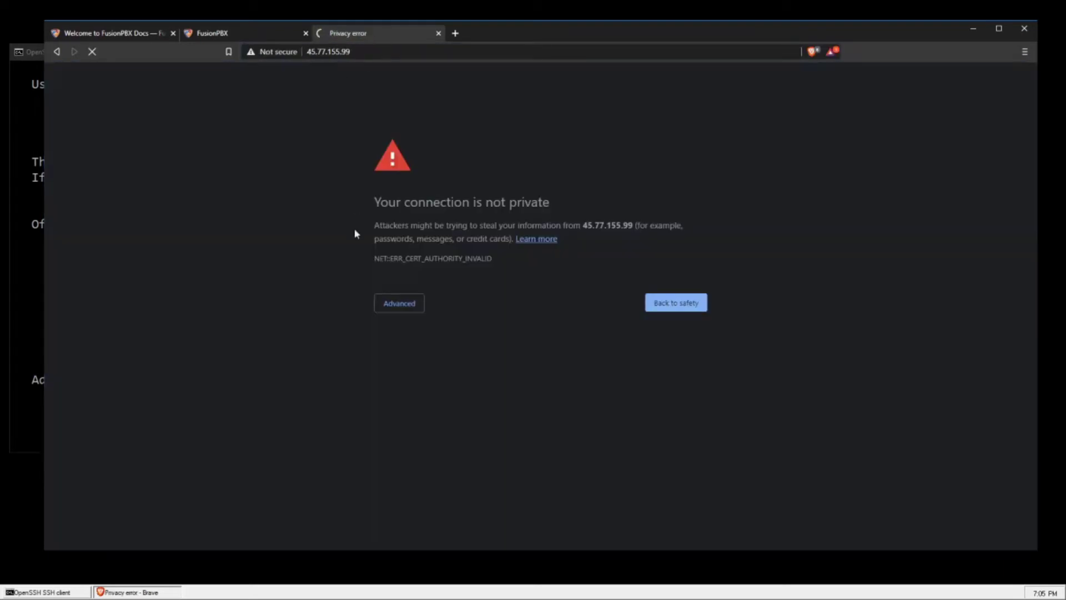
Bypass the certificate warning and enter the username admin copied from the SSH output.
click(396, 303)
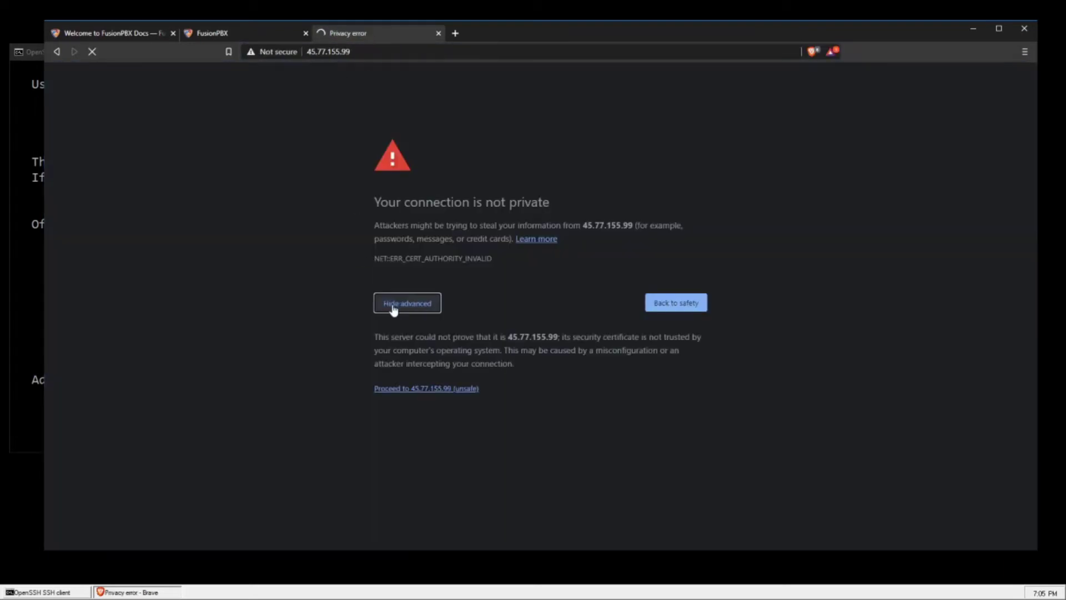
click(423, 390)
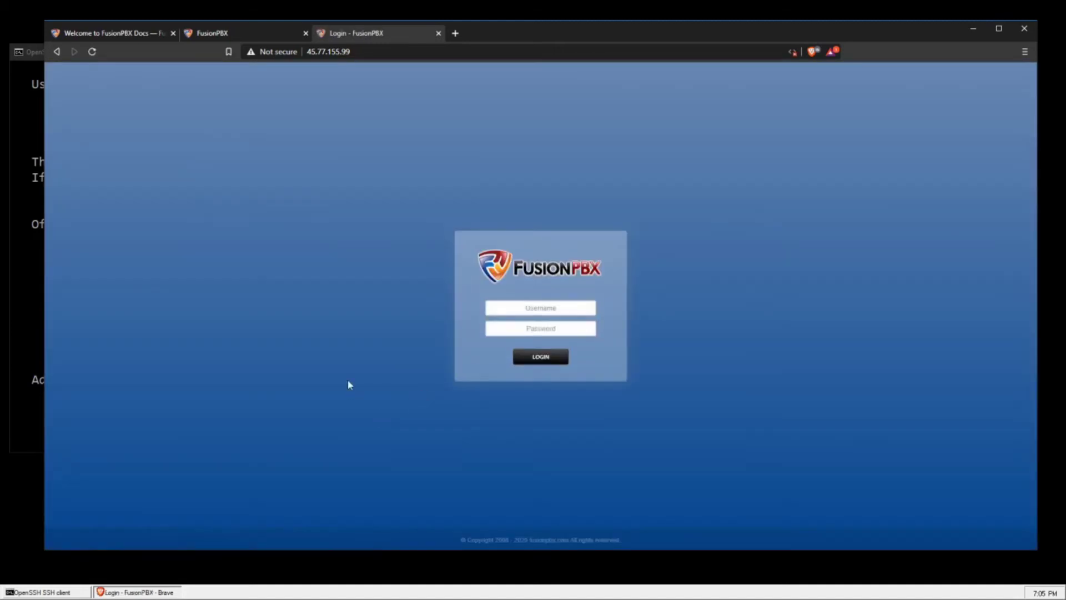
click(40, 284)
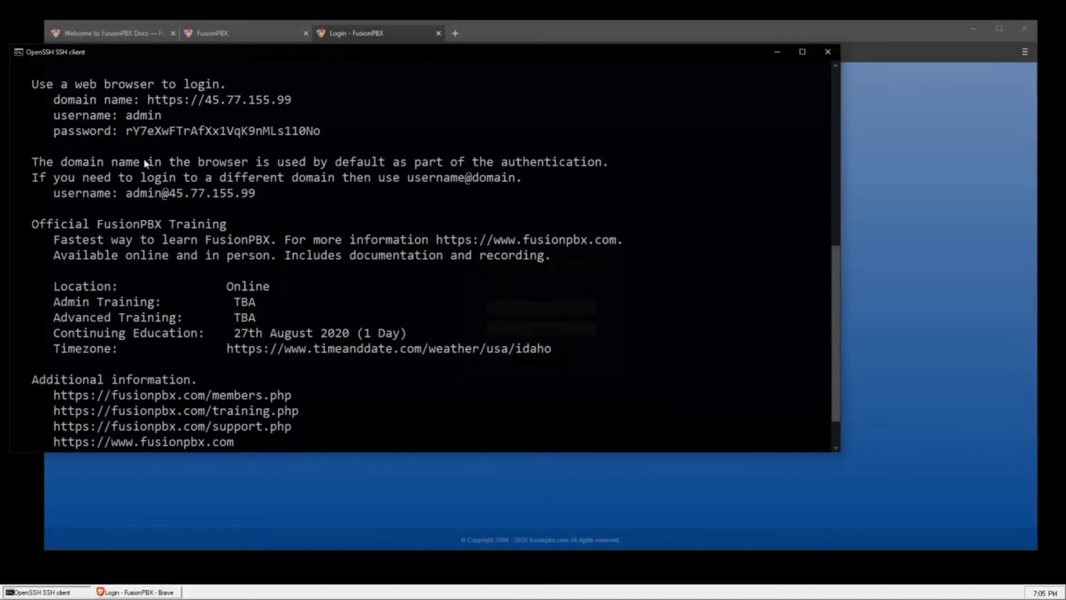
drag(123, 114, 162, 118)
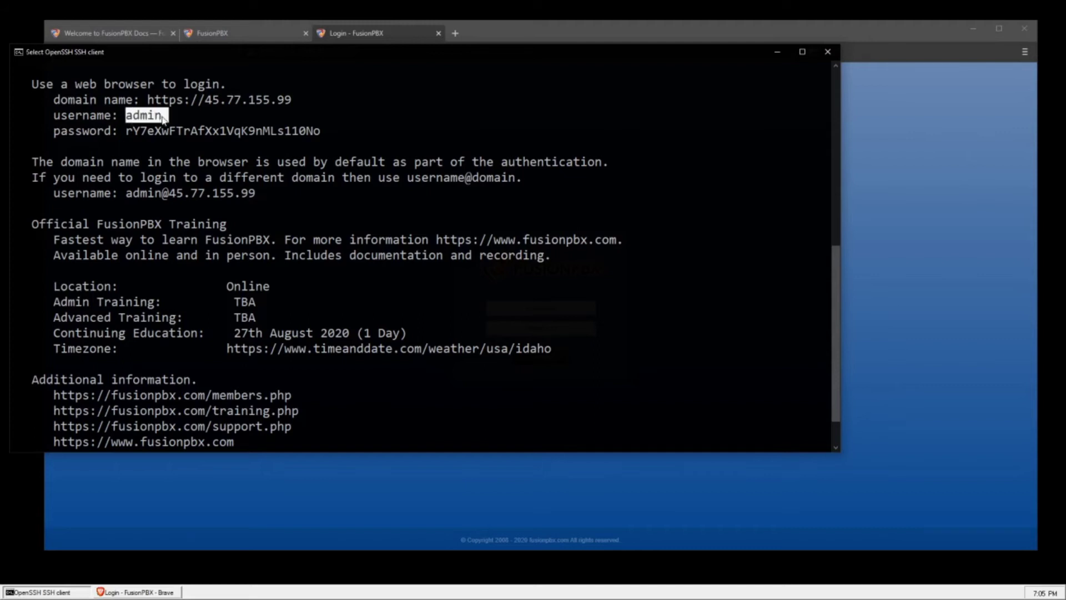
right_click(163, 121)
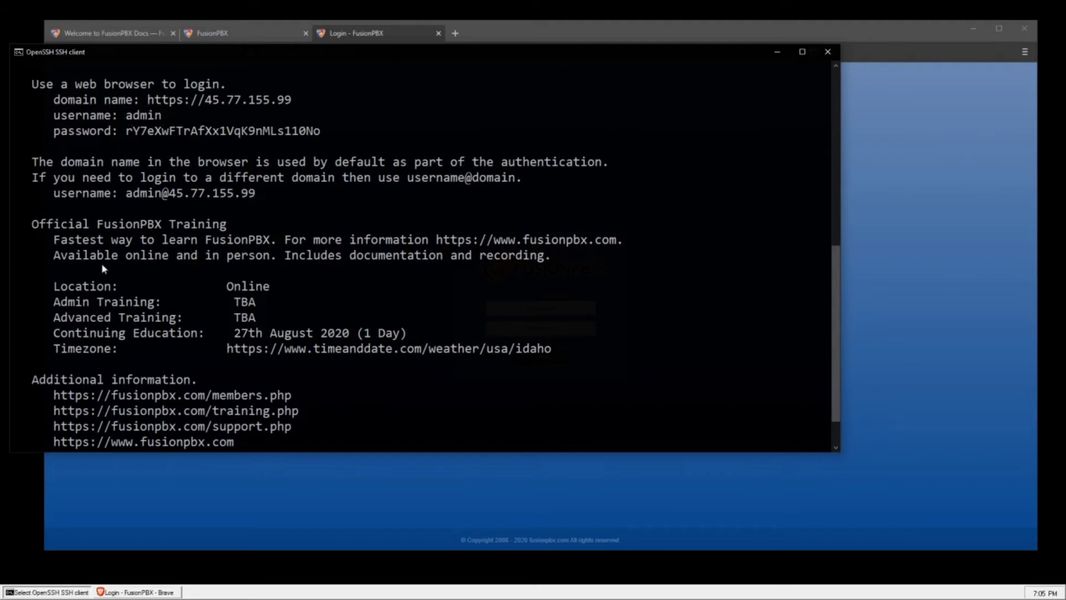
click(142, 488)
click(536, 308)
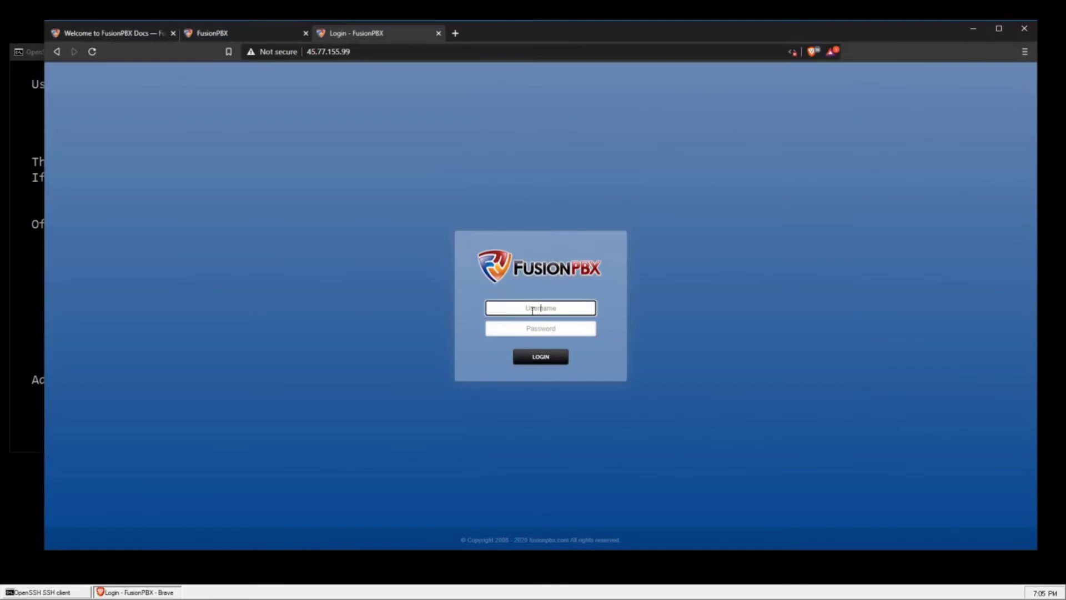
key(ctrl+v)
Paste the installer's generated password into the login form and sign in.
click(27, 241)
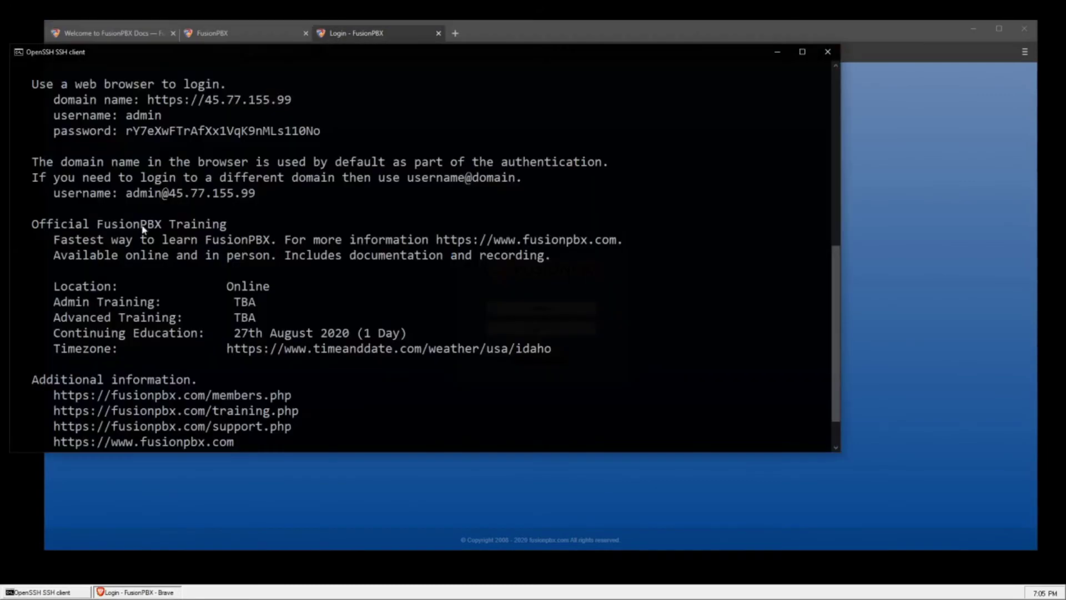
drag(127, 130, 320, 131)
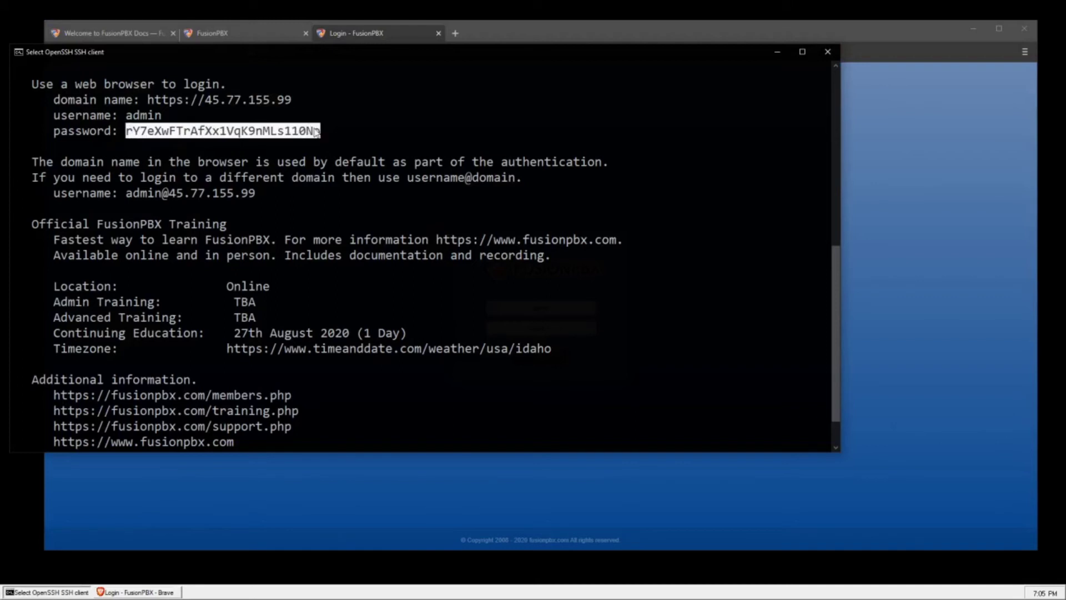
right_click(319, 131)
click(277, 476)
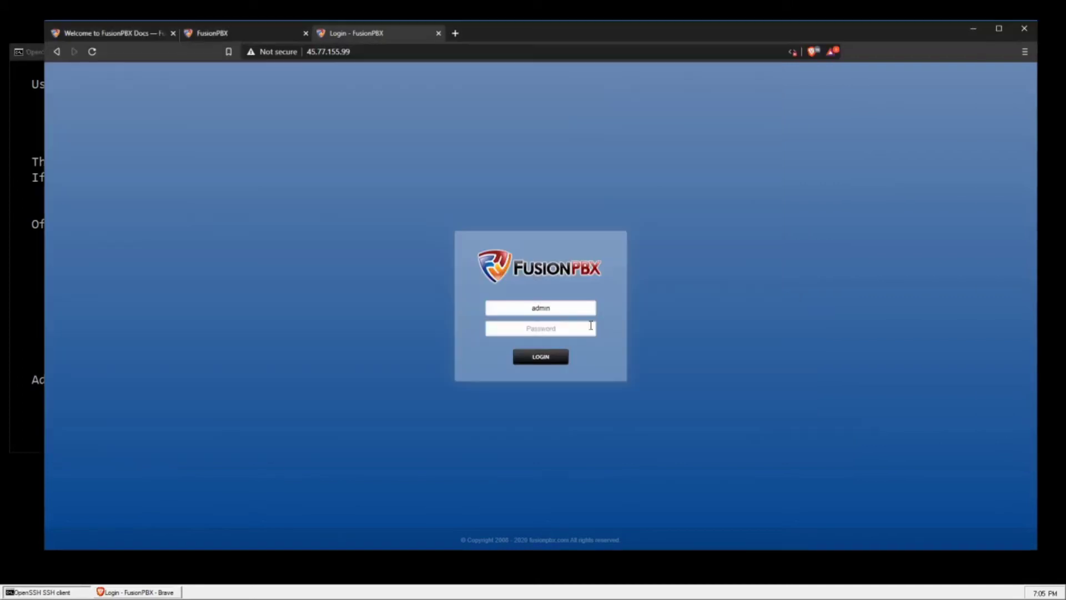
click(562, 328)
key(ctrl+v)
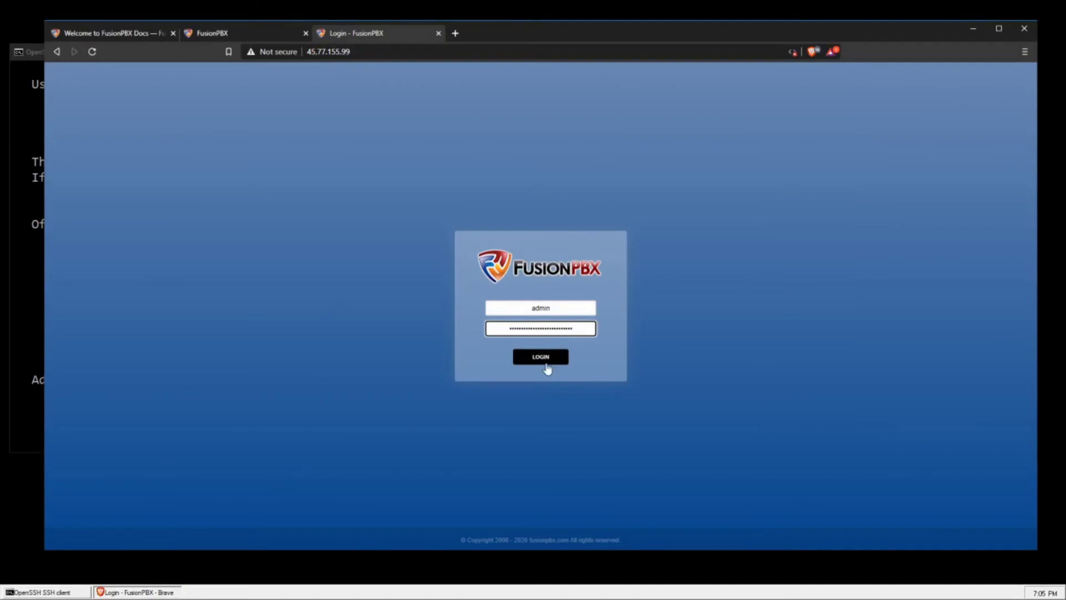
click(549, 358)
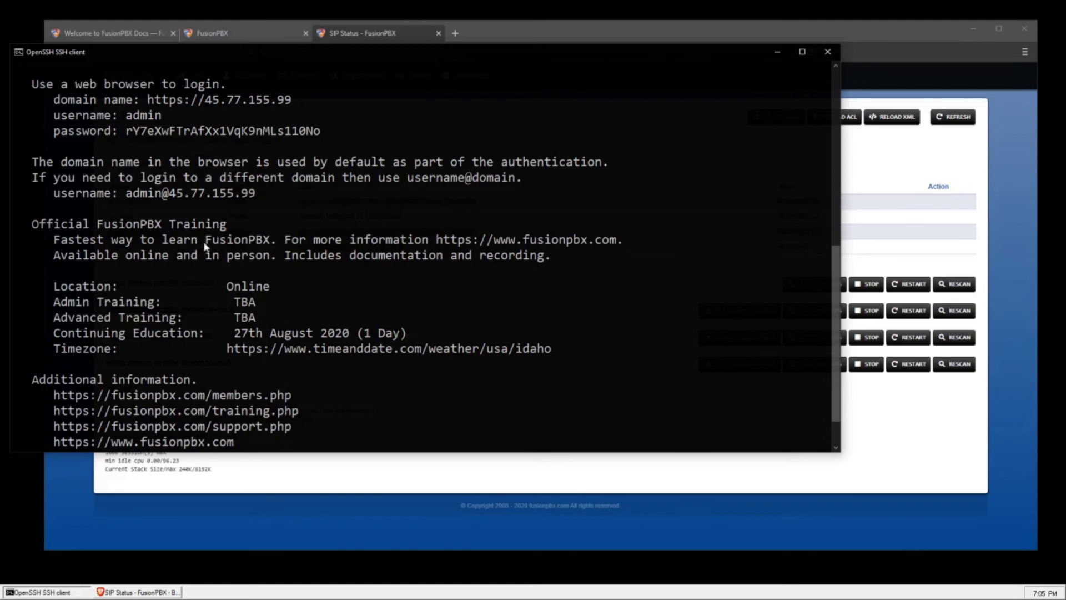
Copy the domain 45.77.155.99 and select the members.php and training.php links.
click(142, 194)
click(200, 194)
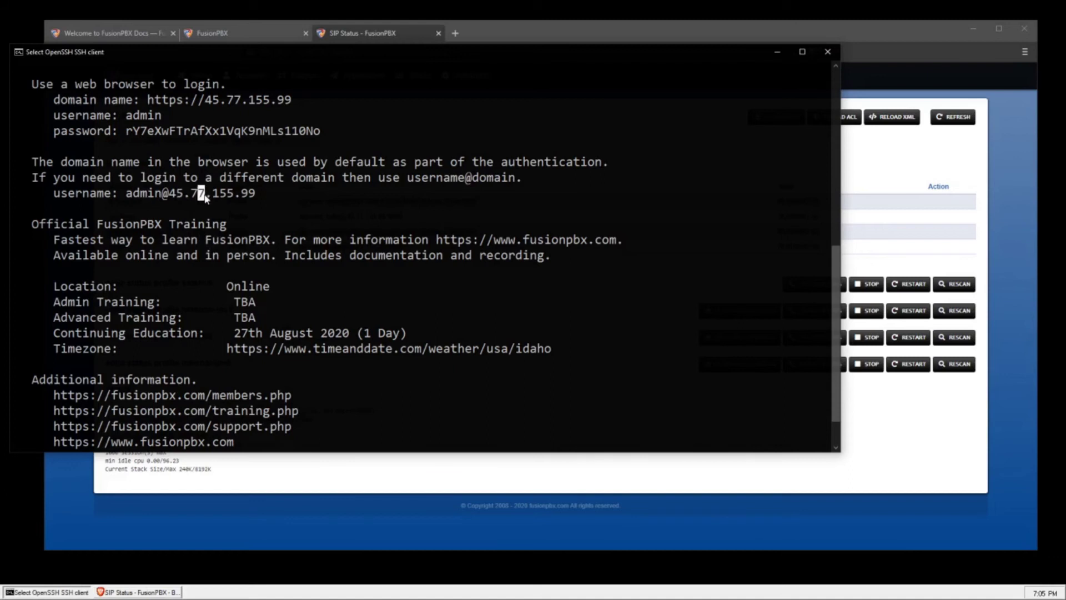
drag(171, 193, 253, 196)
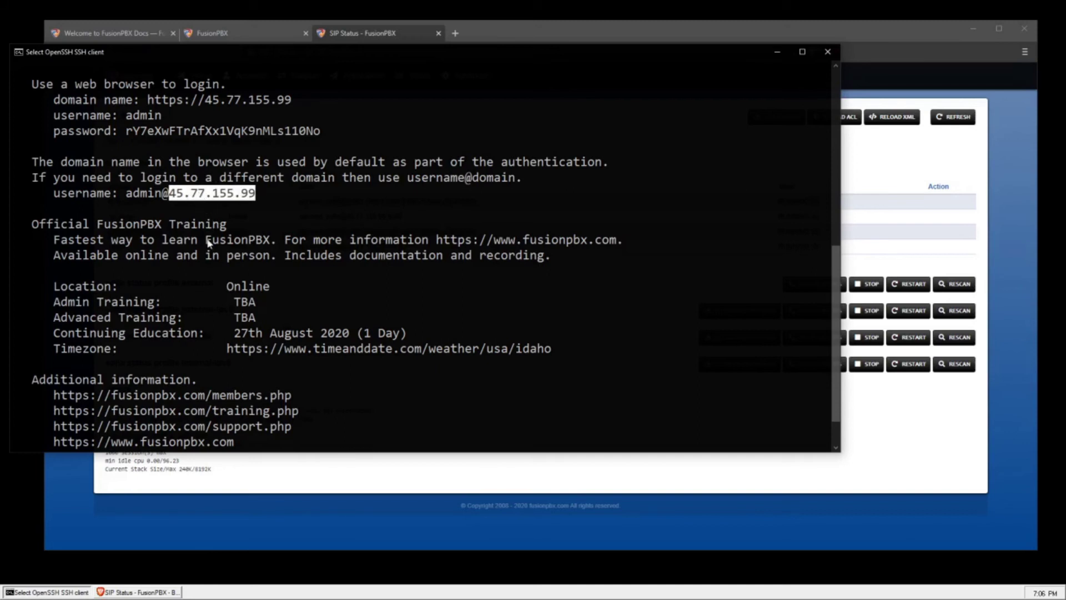
right_click(215, 277)
scroll(338, 322, down, 1)
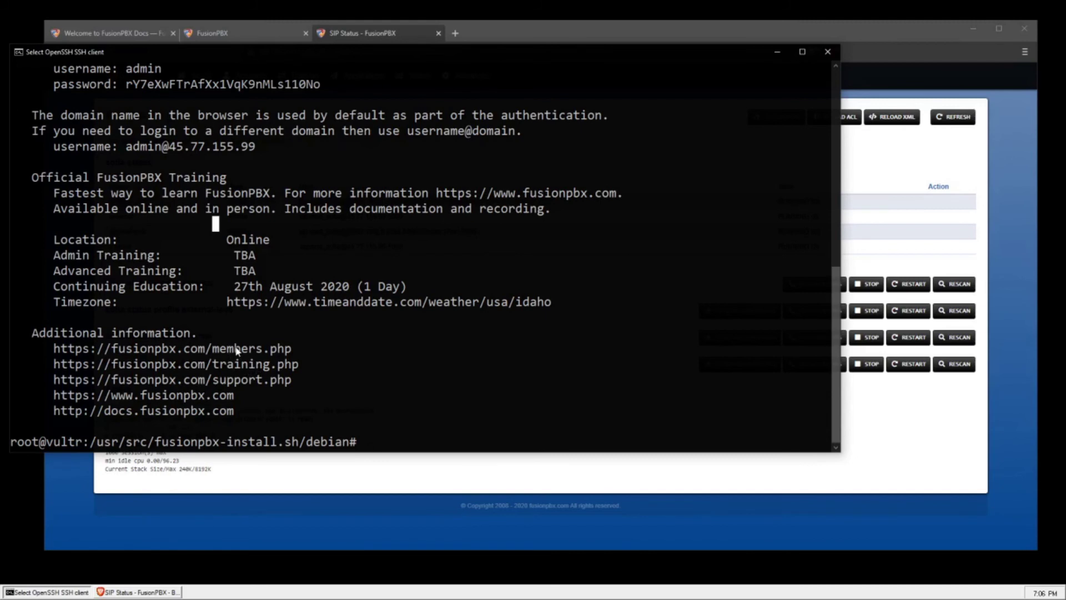
drag(48, 348, 290, 350)
drag(49, 364, 299, 364)
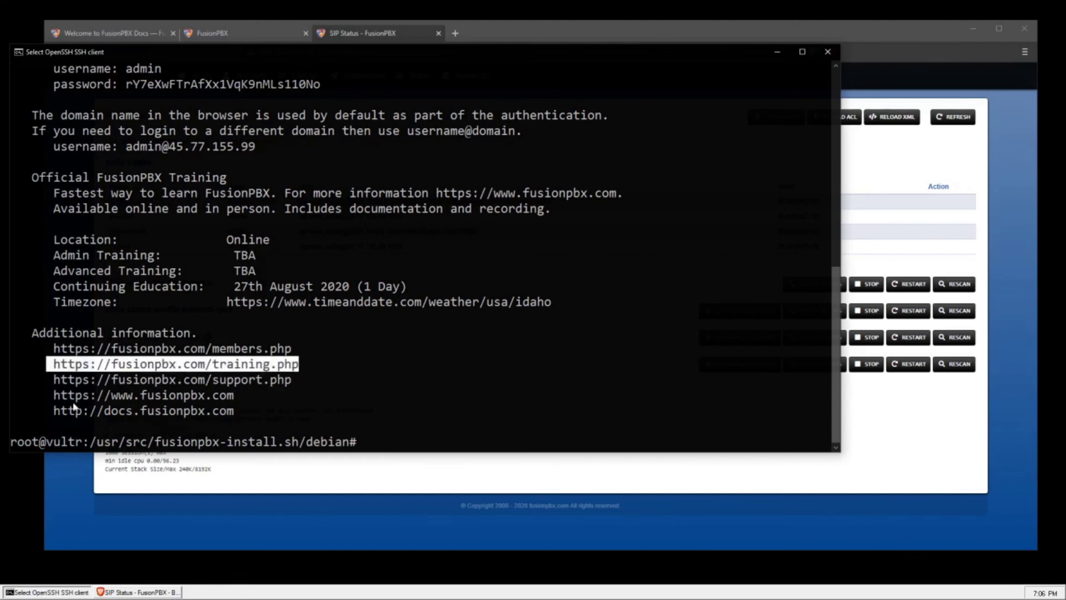
View Getting Started > Quick Install in the FusionPBX Docs tab, then return to the SSH window.
click(137, 34)
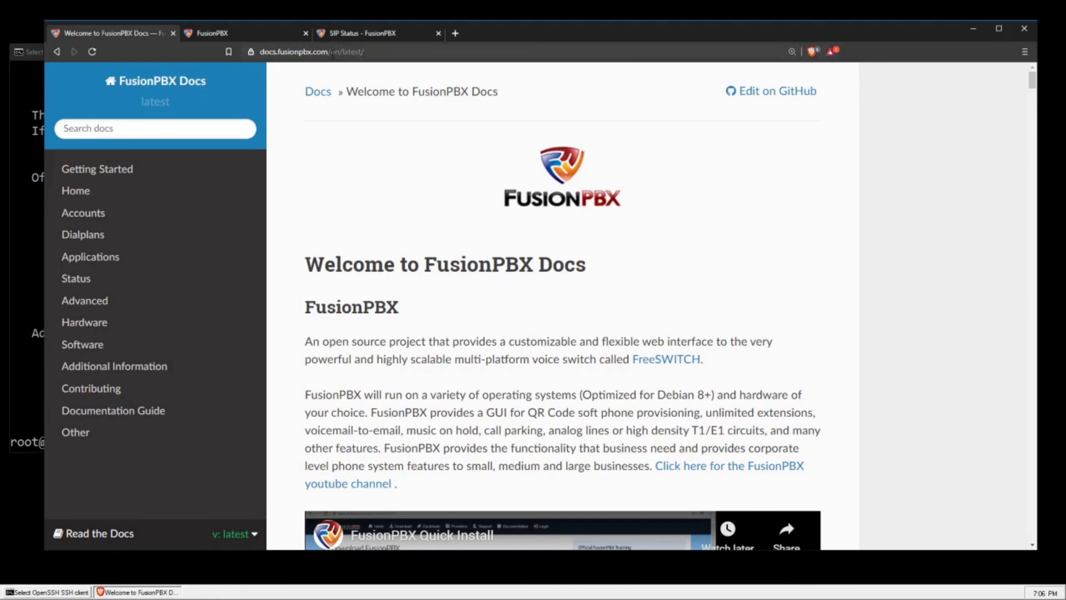
mouse_move(352, 306)
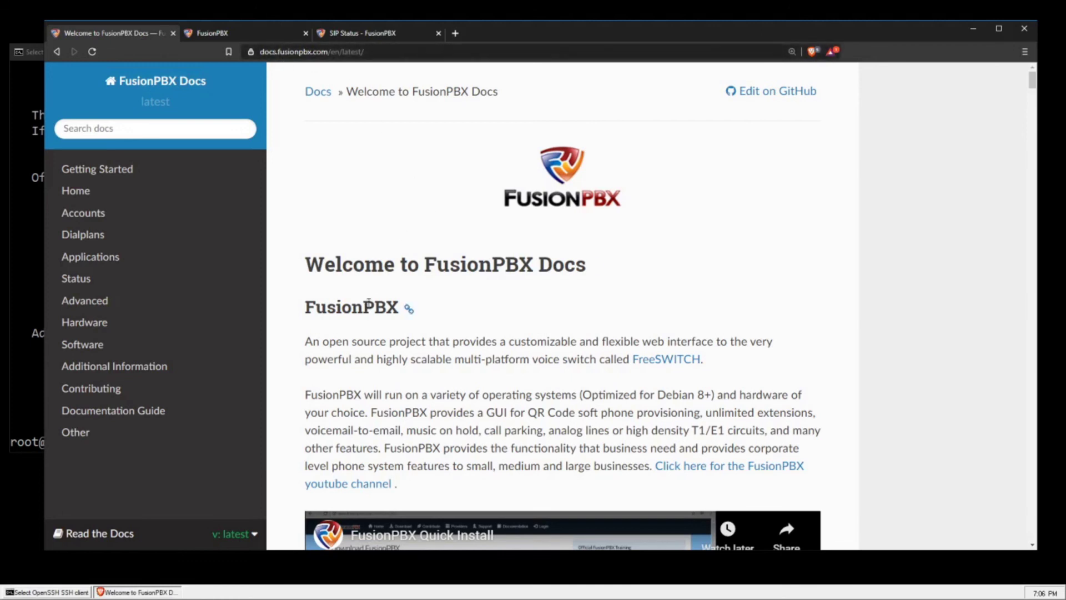
click(117, 169)
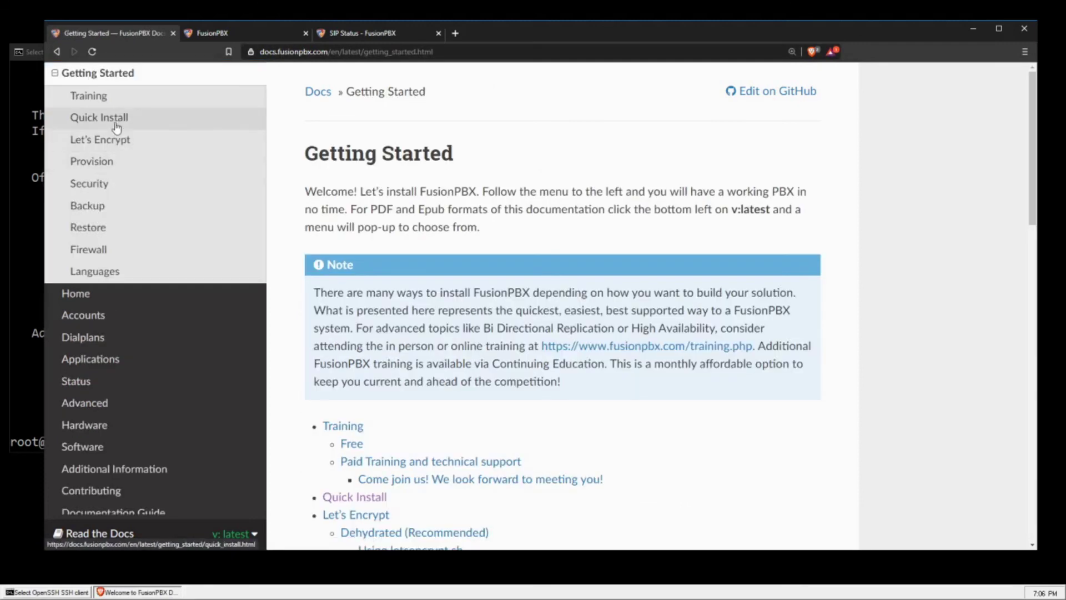
click(115, 120)
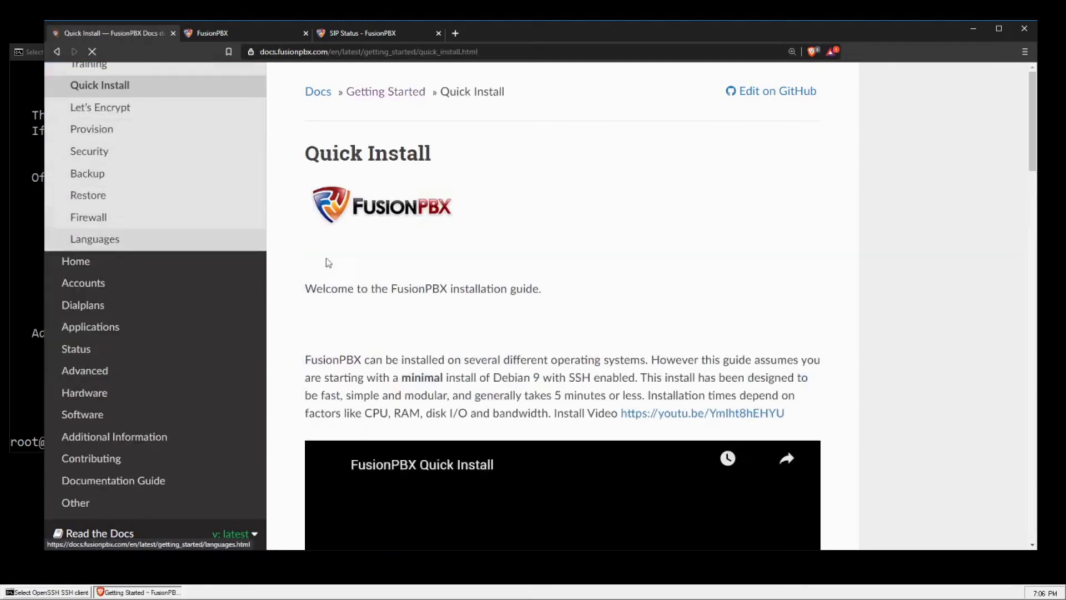
click(32, 231)
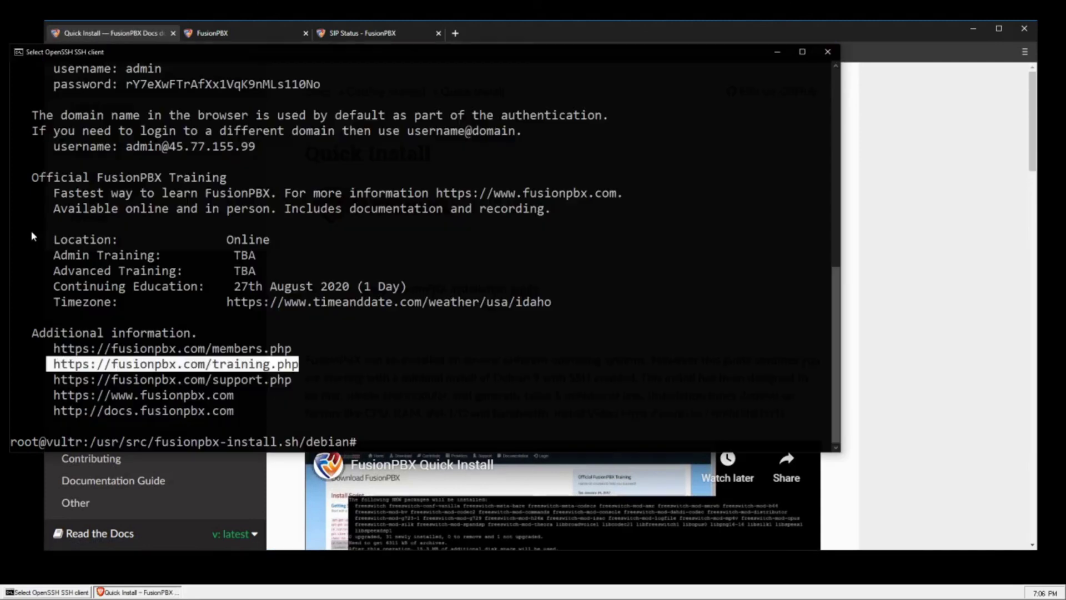